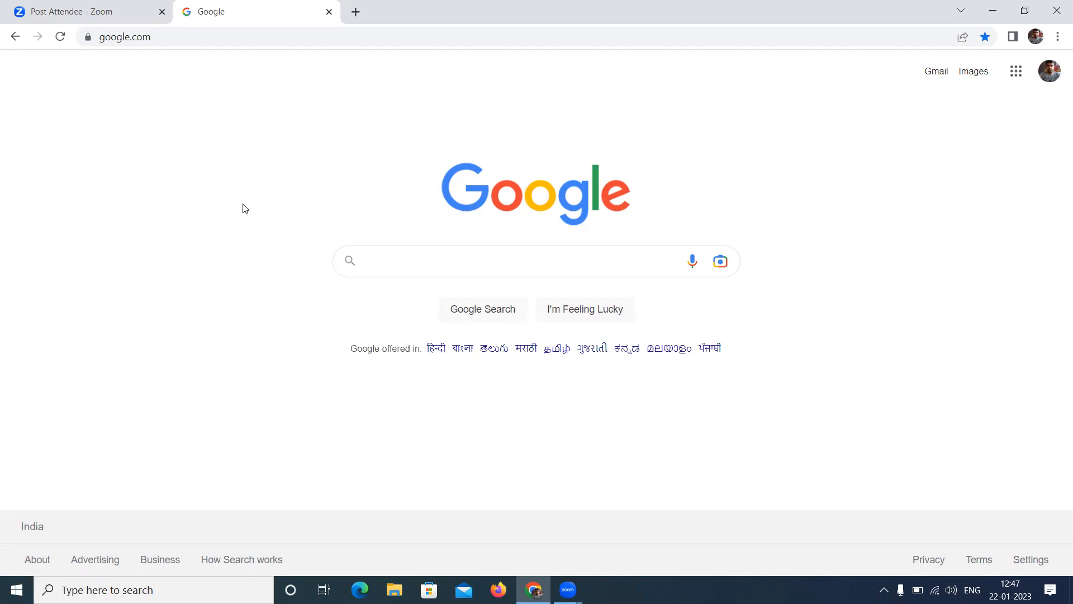
# Step: Search Google for "c free download"
pyautogui.click(386, 259)
pyautogui.write('c ')
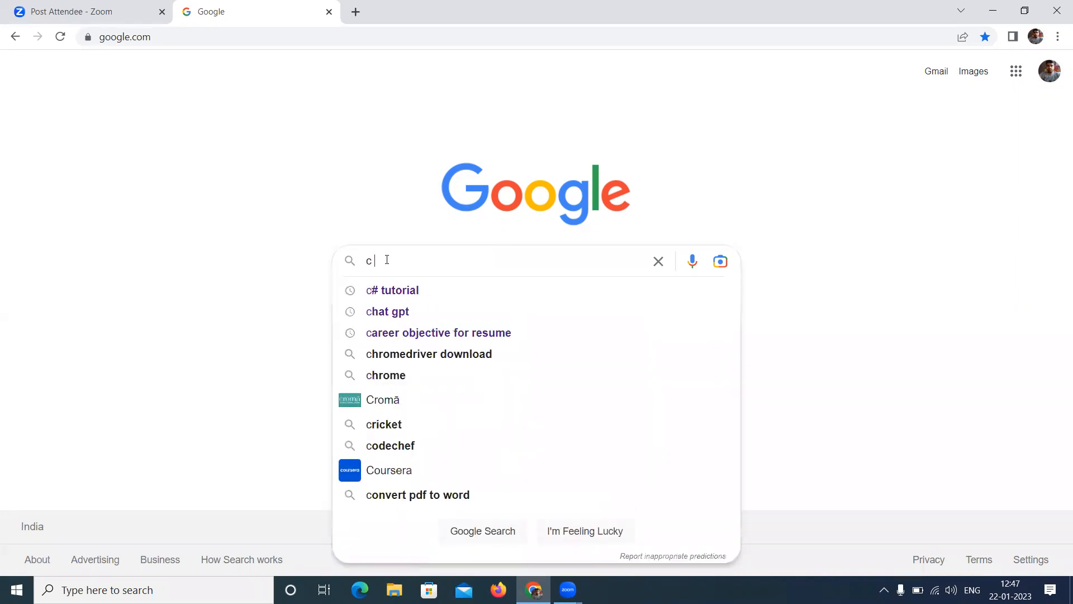
pyautogui.write('free')
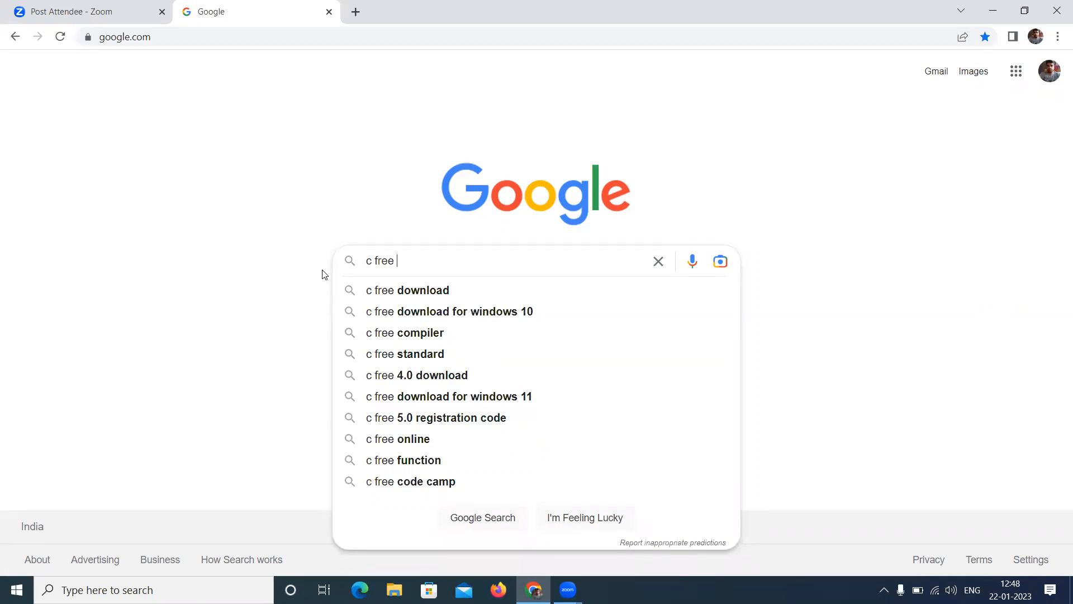
pyautogui.write('download')
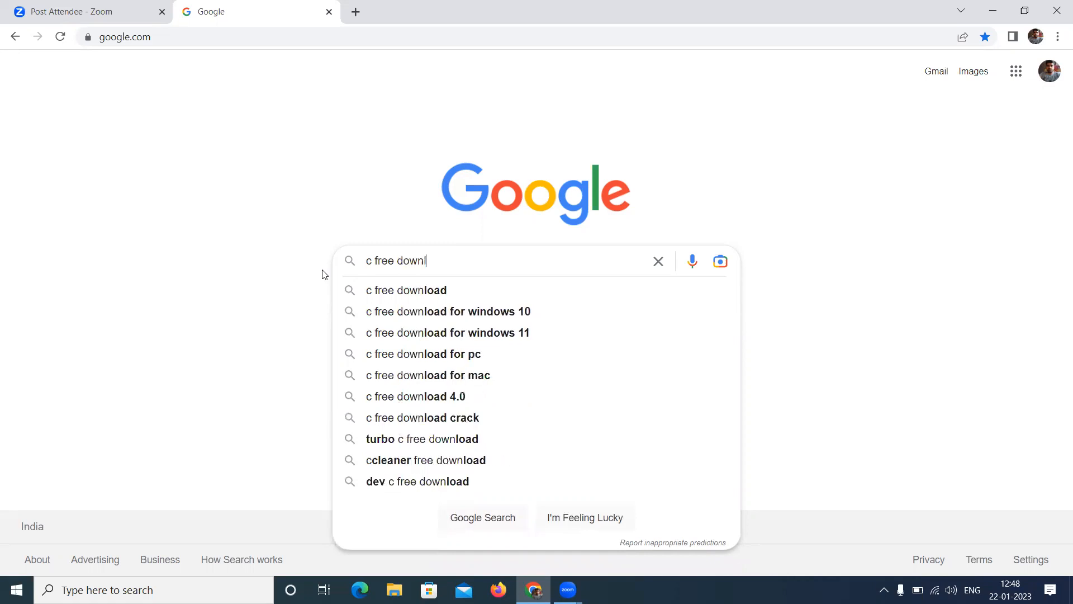
pyautogui.press('Return')
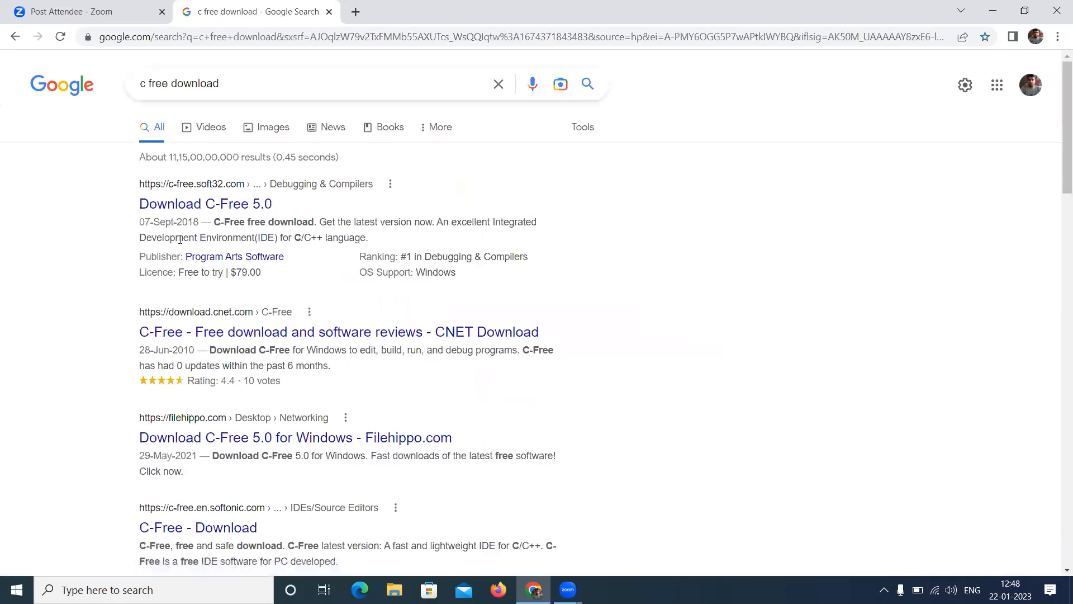
# Step: Open the soft32 result "Download C-Free 5.0" and return to the search results
pyautogui.click(195, 209)
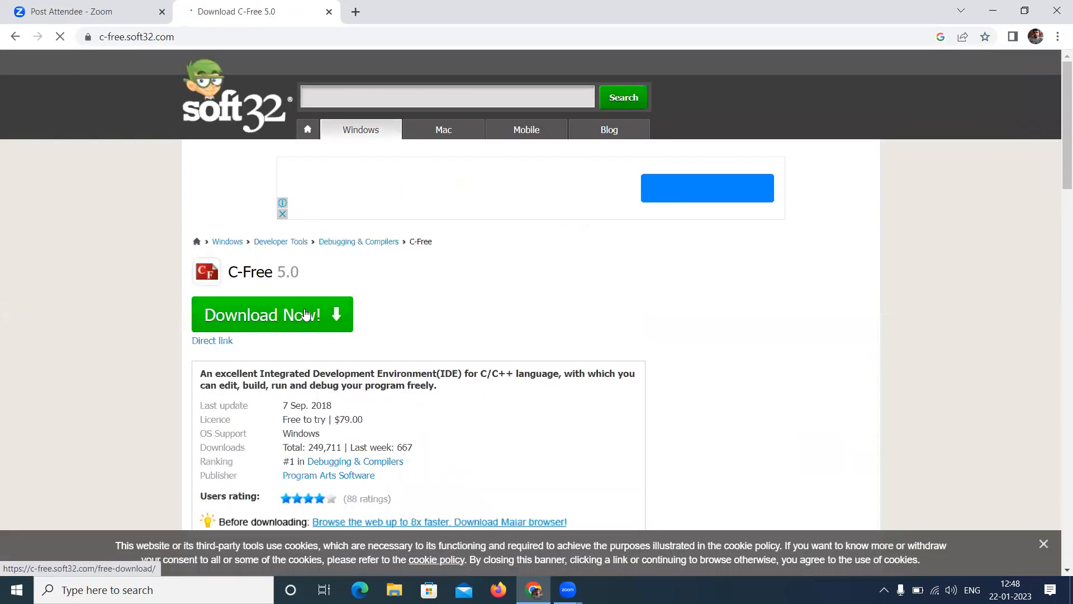
pyautogui.click(15, 36)
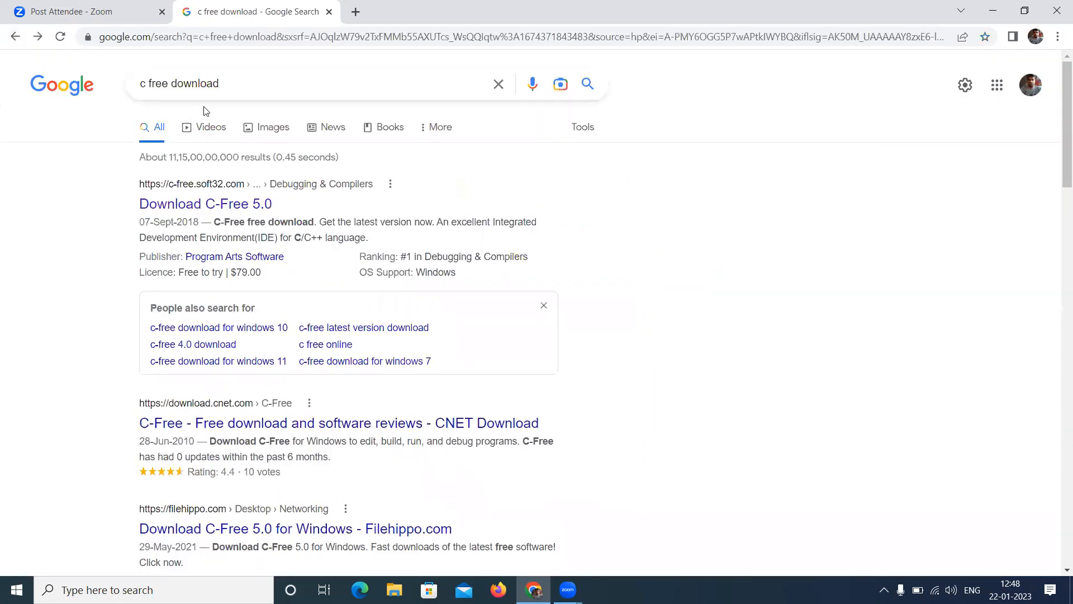
# Step: Change the search to "c free 4.0 download" and open the result "C-Free 4.0 Download - CppIDE.exe"
pyautogui.doubleClick(200, 82)
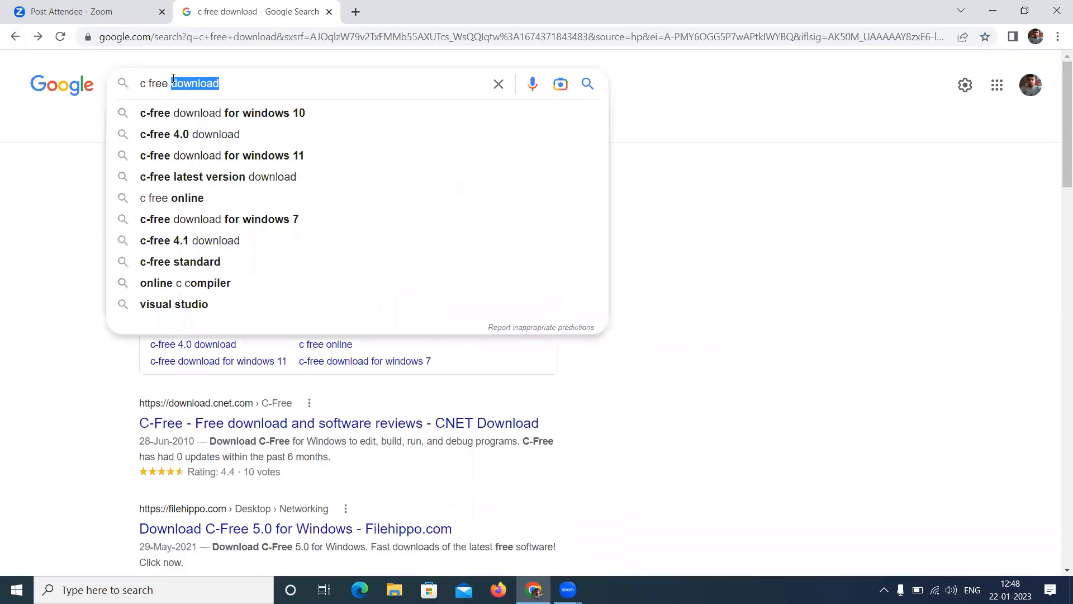
pyautogui.write('4')
pyautogui.press('Down')
pyautogui.press('Return')
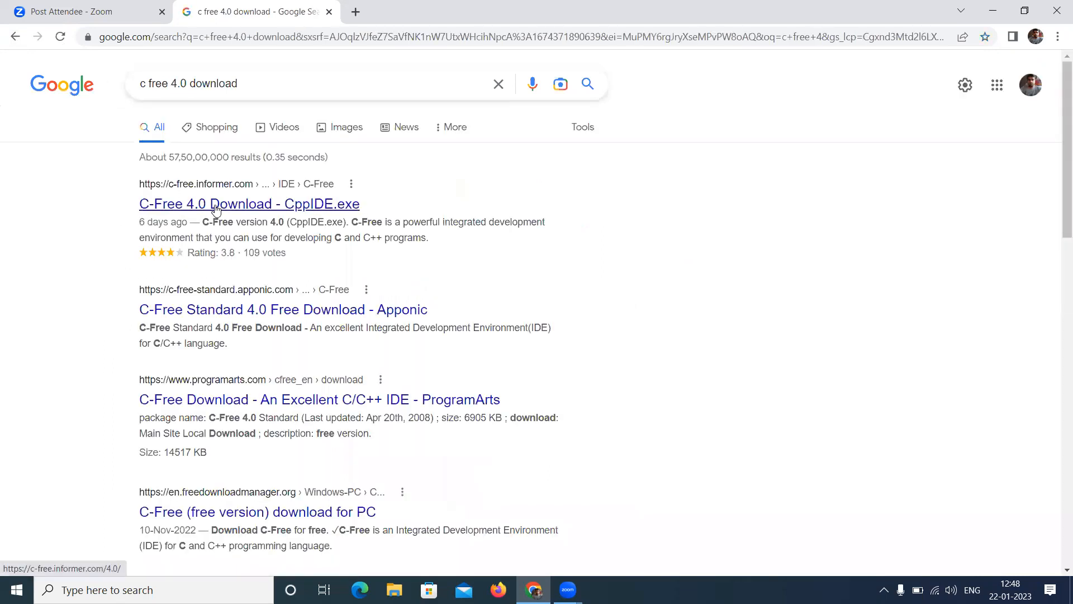
pyautogui.click(216, 210)
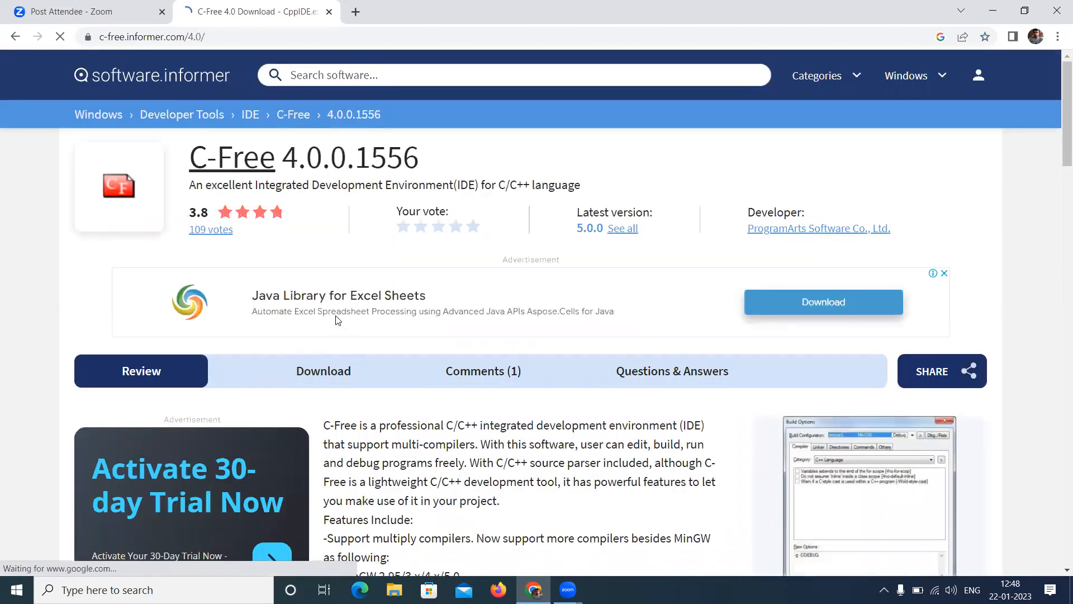
# Step: Download the C-Free 4.0 installer from Software Informer, dismissing the advertisement and the offer to install the Software Informer Client
pyautogui.scroll(-6, 338, 320)
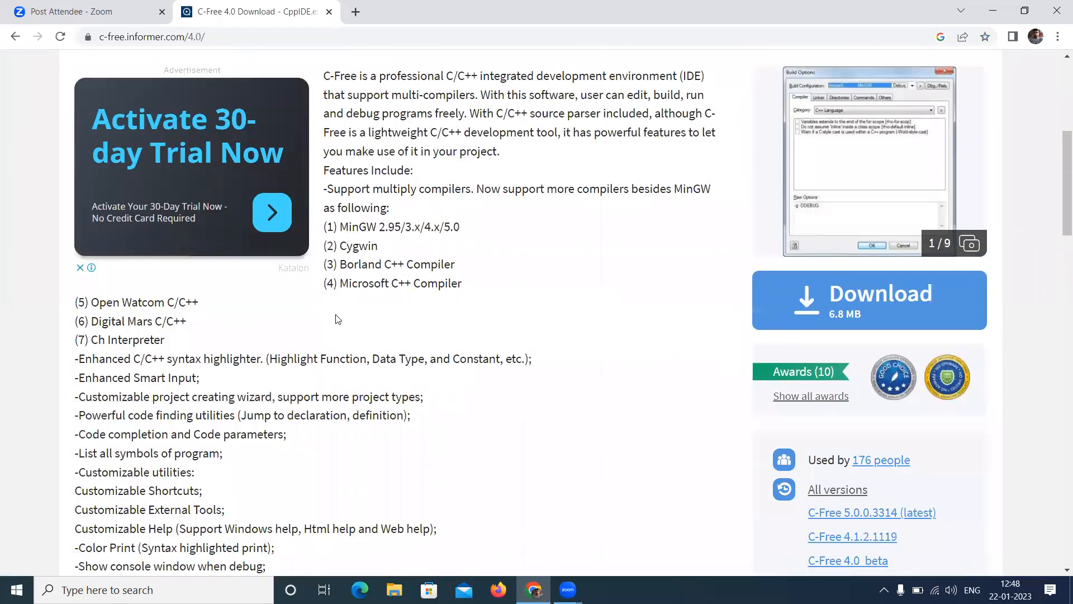
pyautogui.click(844, 296)
pyautogui.scroll(-5, 812, 295)
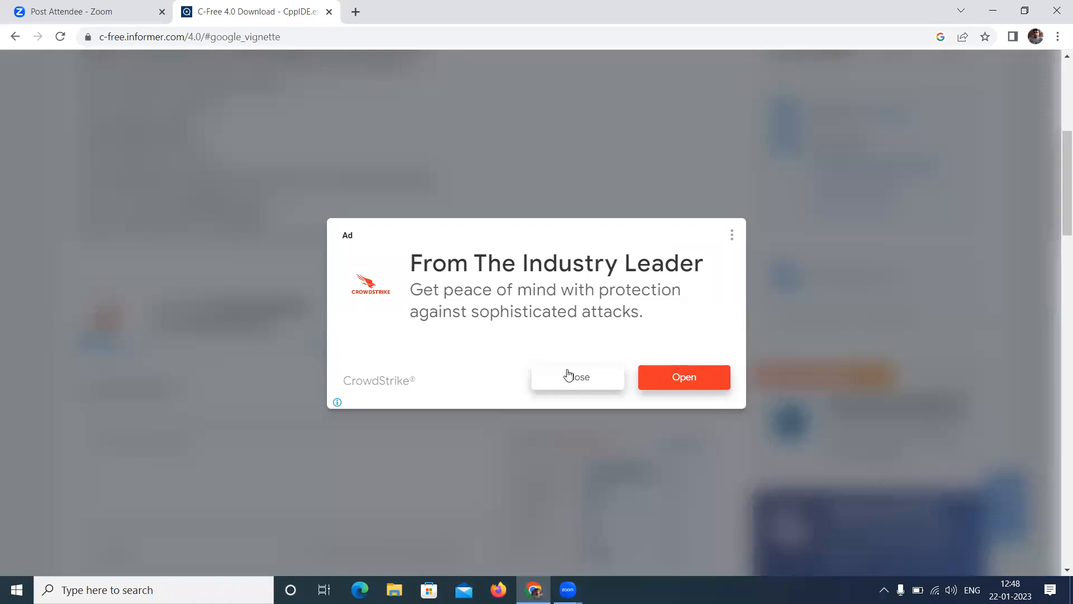
pyautogui.click(569, 374)
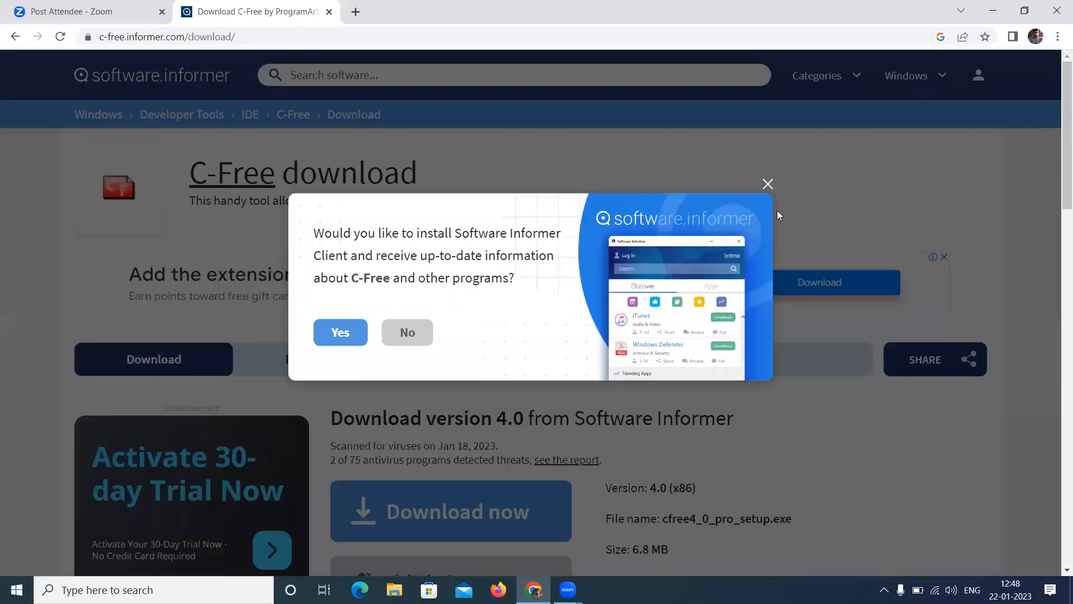
pyautogui.click(767, 184)
pyautogui.scroll(-6, 728, 375)
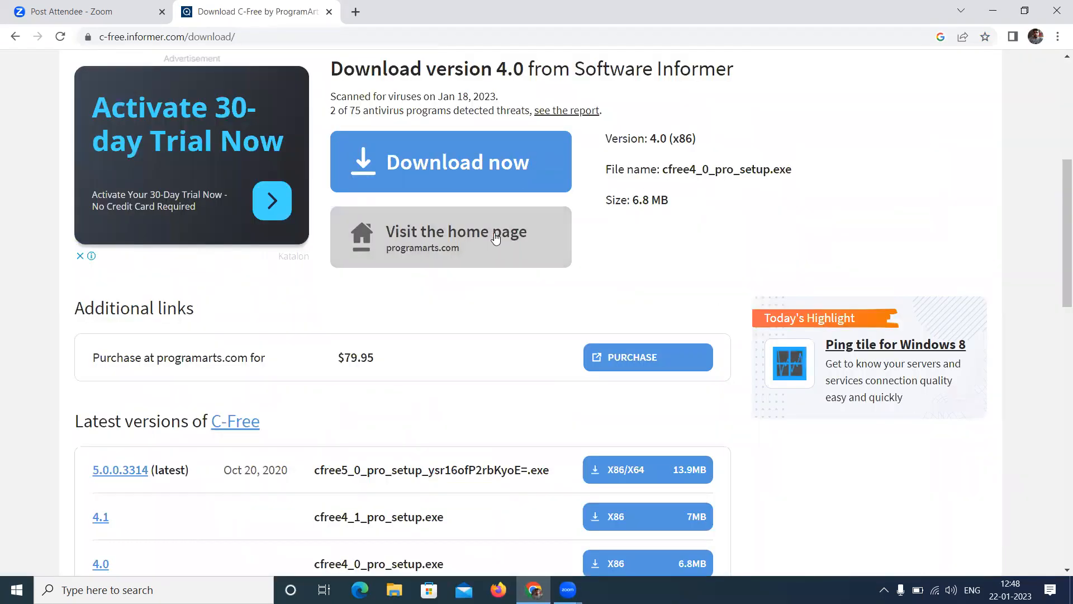
pyautogui.click(455, 159)
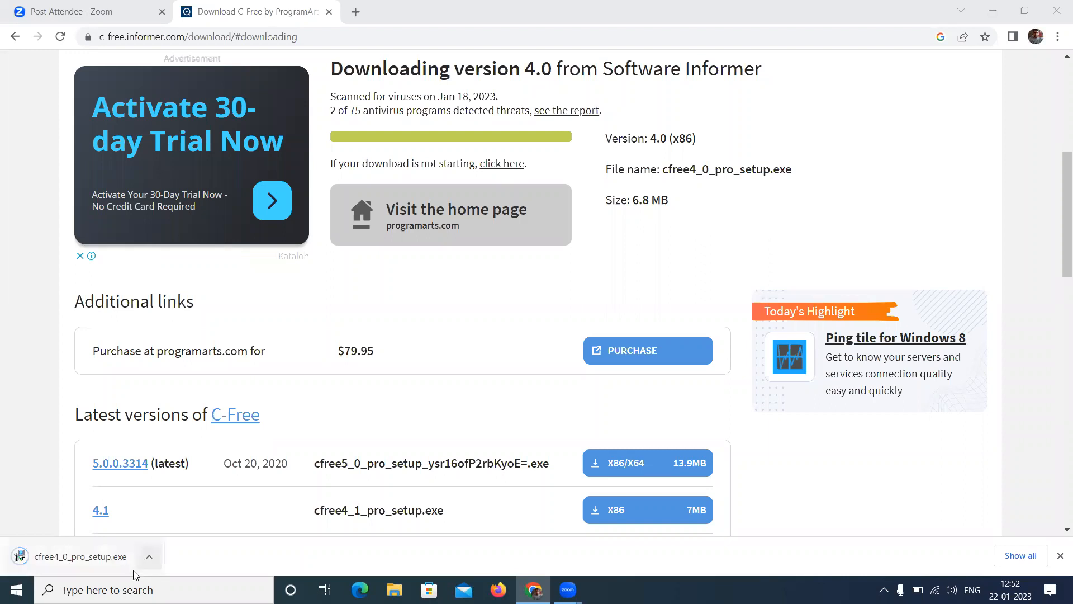
# Step: Run the downloaded cfree4_0_pro_setup.exe with English as the setup language and accept the license agreement
pyautogui.click(100, 563)
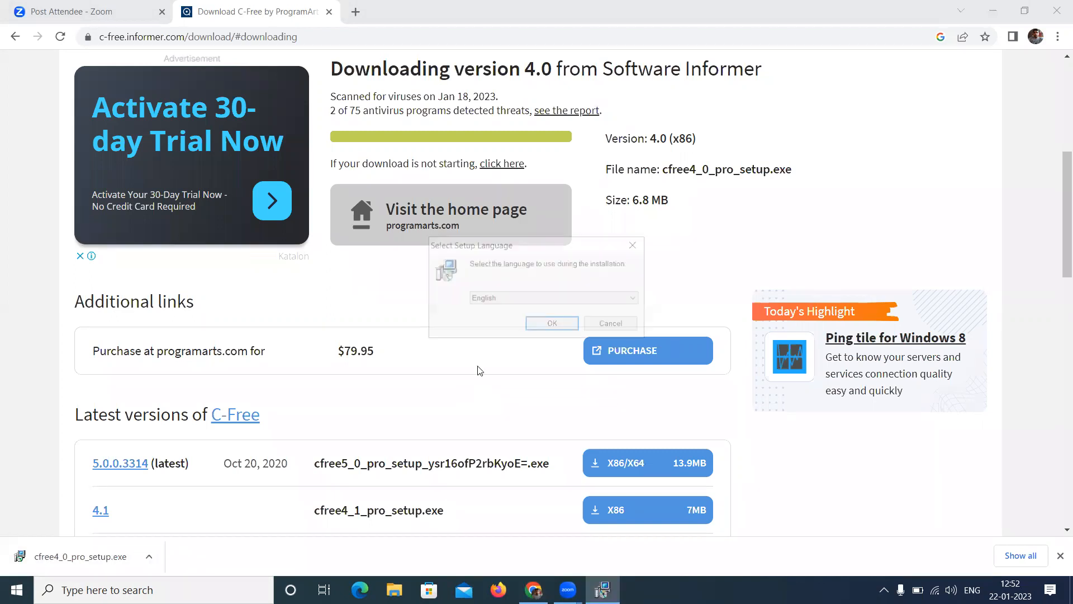
pyautogui.click(545, 325)
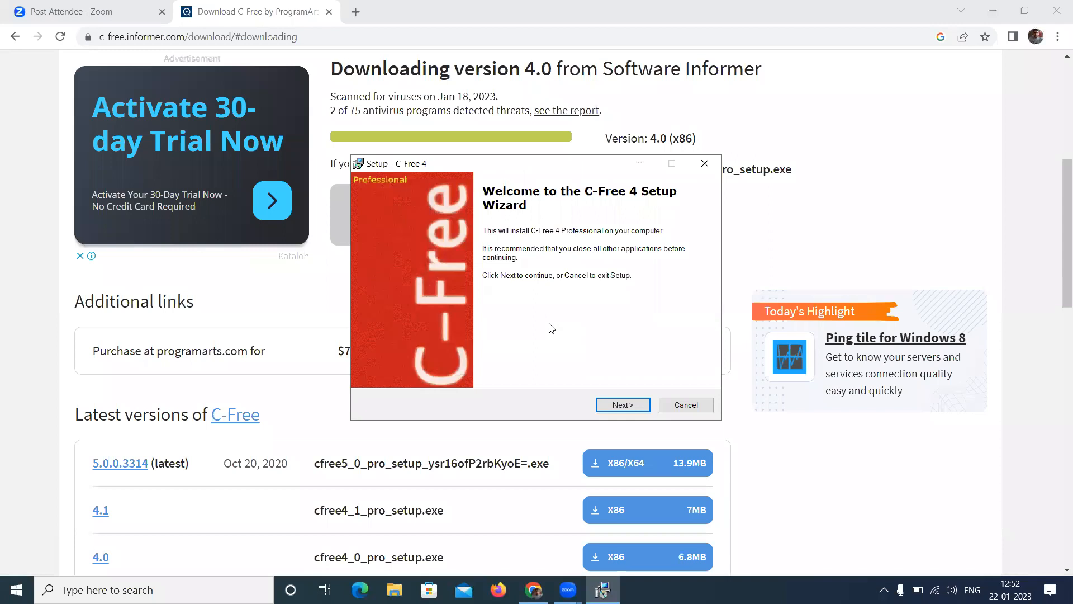
pyautogui.click(622, 404)
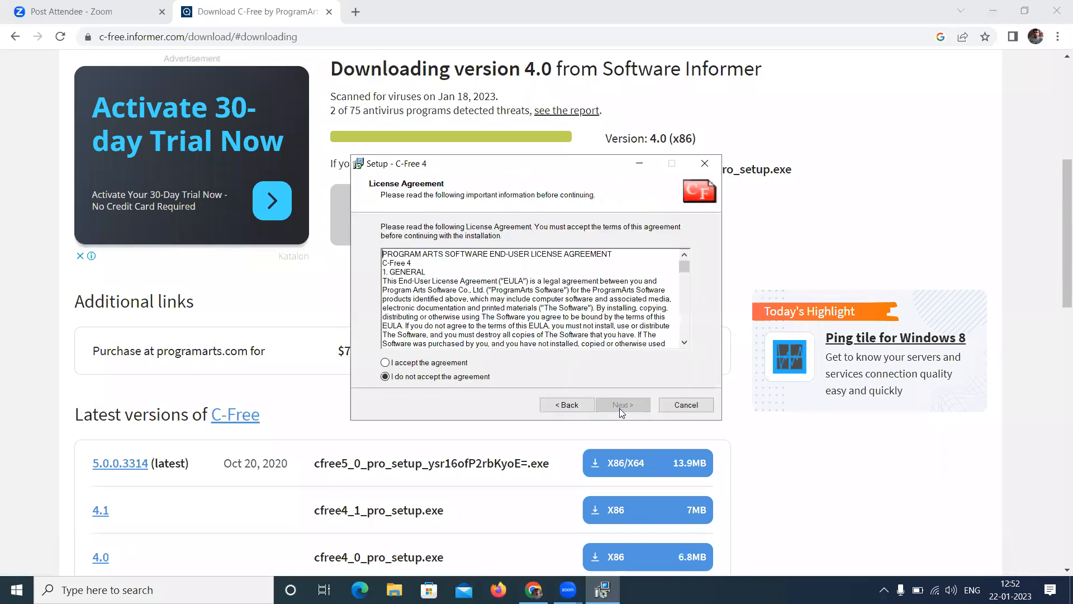
pyautogui.click(452, 365)
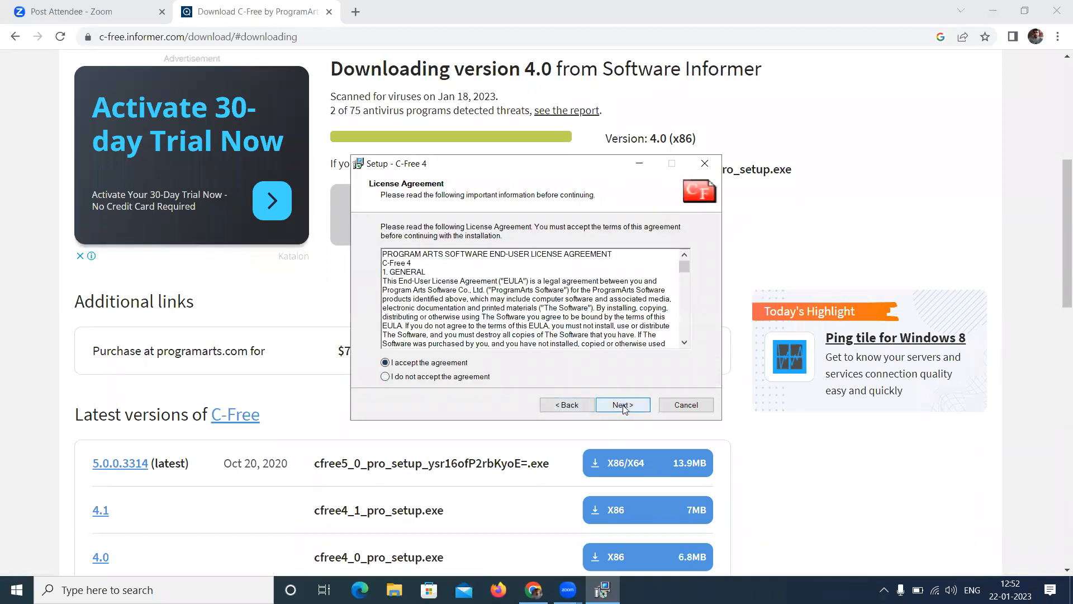
pyautogui.click(623, 405)
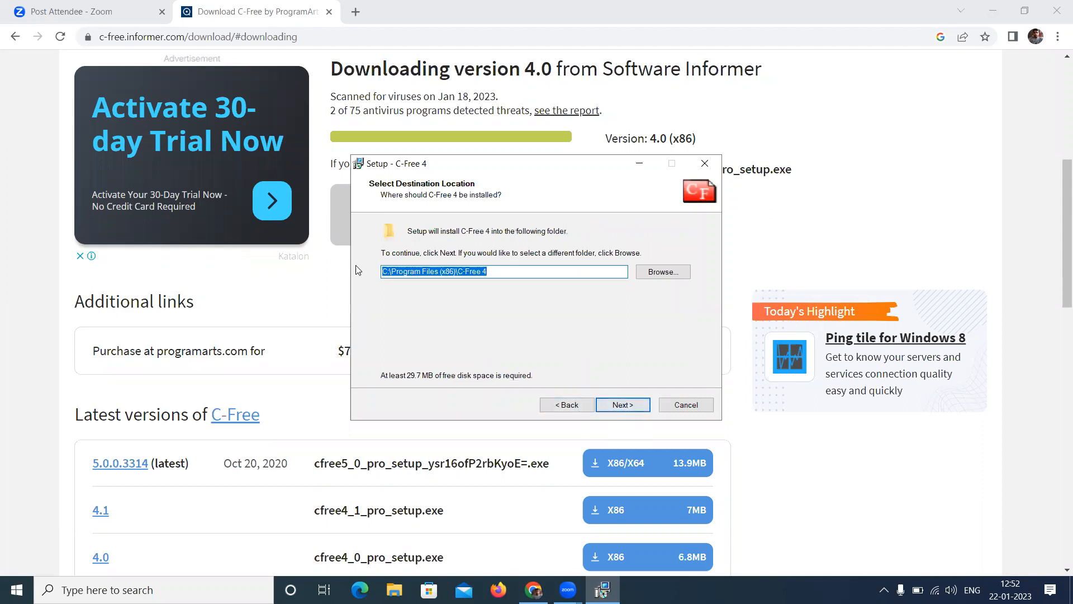
# Step: Install C-Free 4 in the default folder with a desktop icon and finish setup with Launch C-Free unchecked
pyautogui.click(608, 408)
pyautogui.click(607, 408)
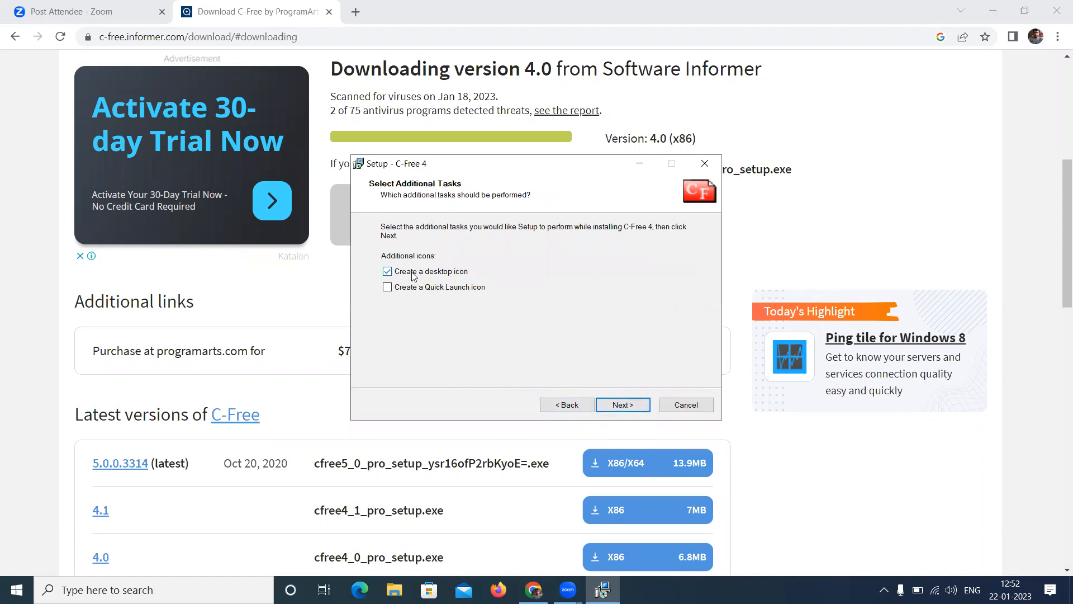
pyautogui.click(599, 404)
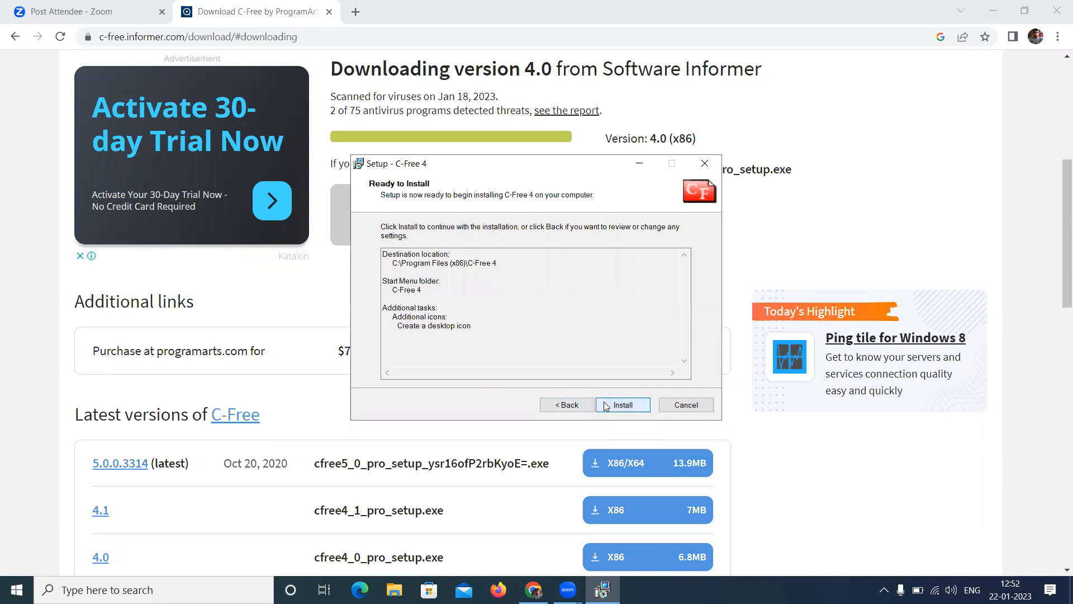
pyautogui.click(611, 407)
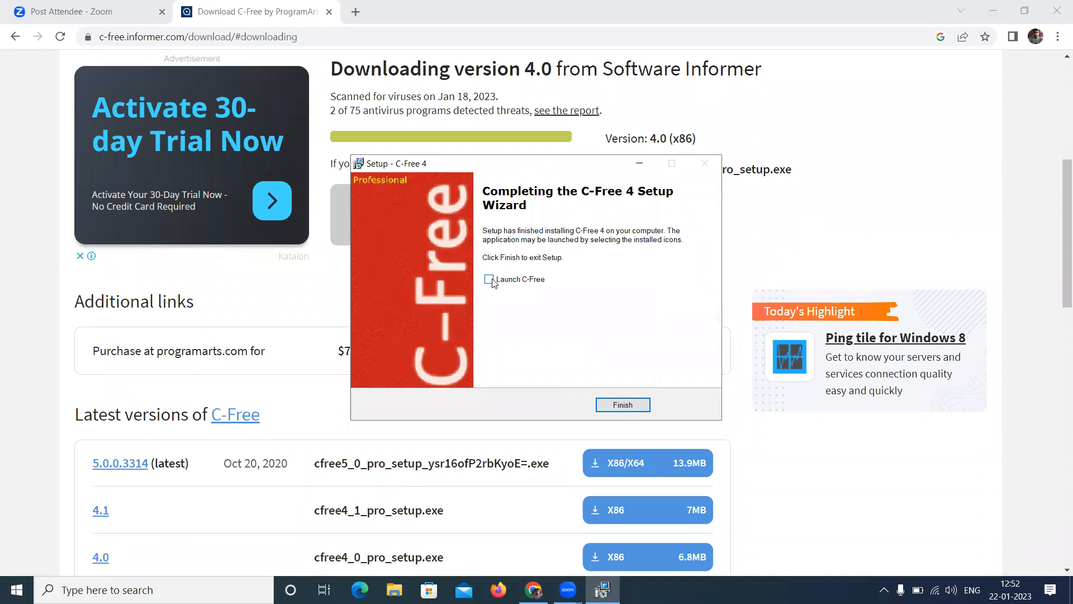
pyautogui.click(620, 405)
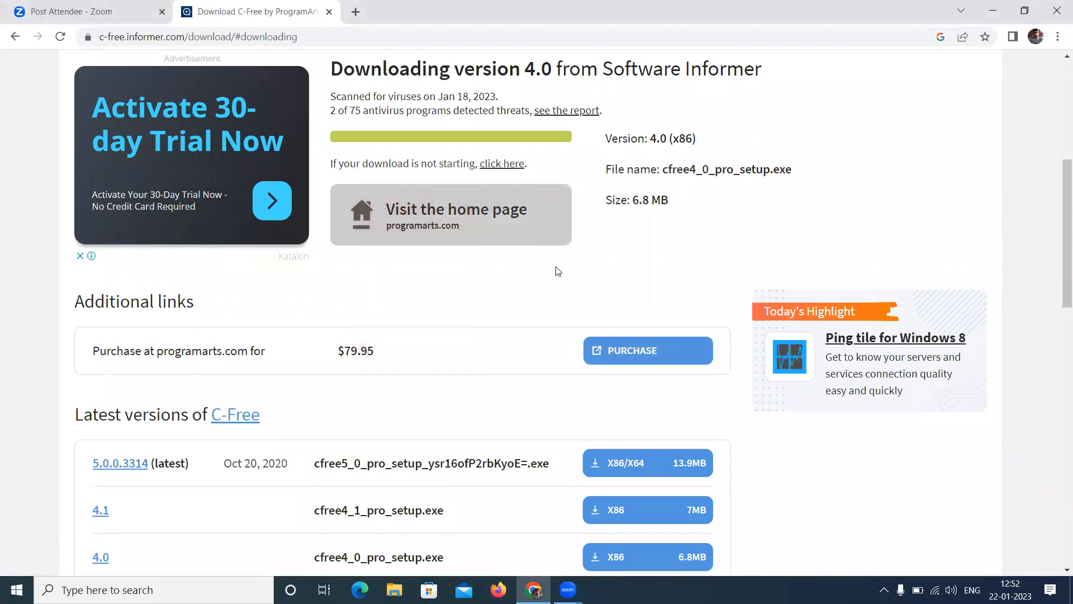
# Step: Switch to C-Free 4.0 from its desktop shortcut and create a new source file with the File List window closed
pyautogui.press('super+d')
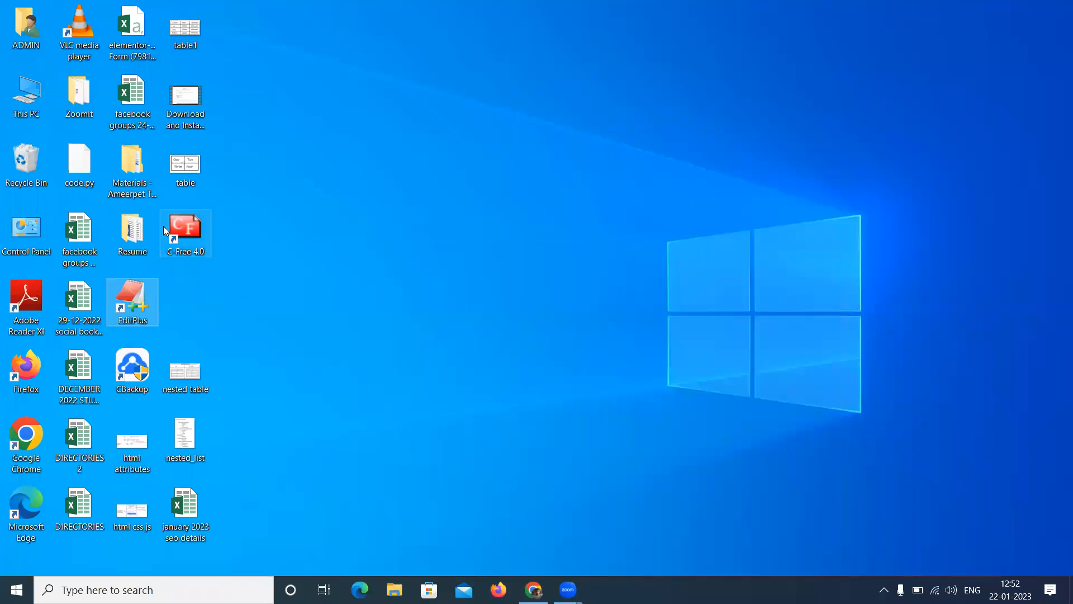
pyautogui.doubleClick(194, 230)
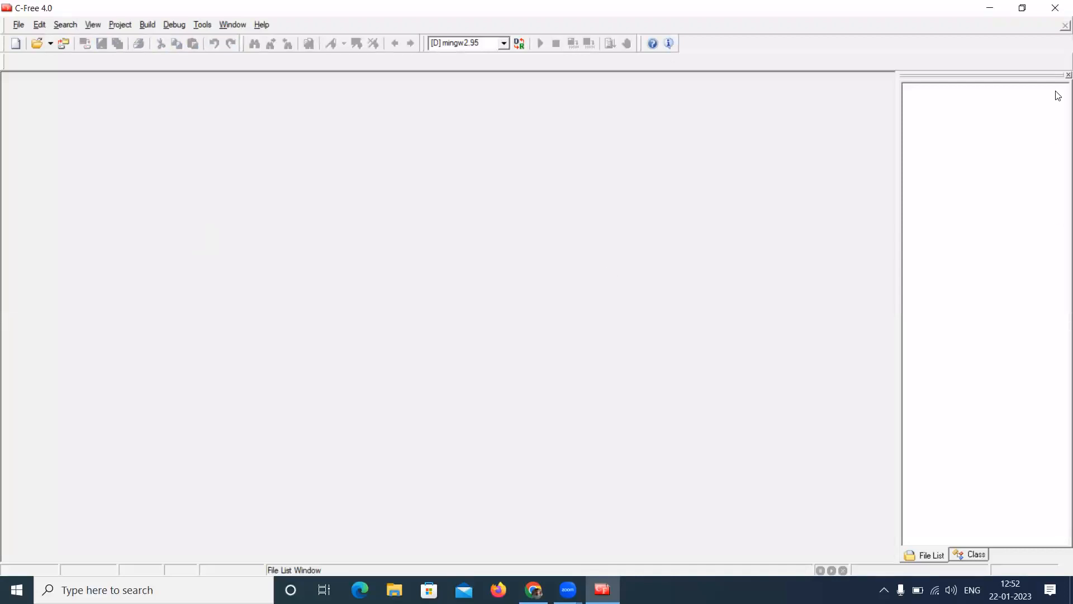
pyautogui.click(1068, 75)
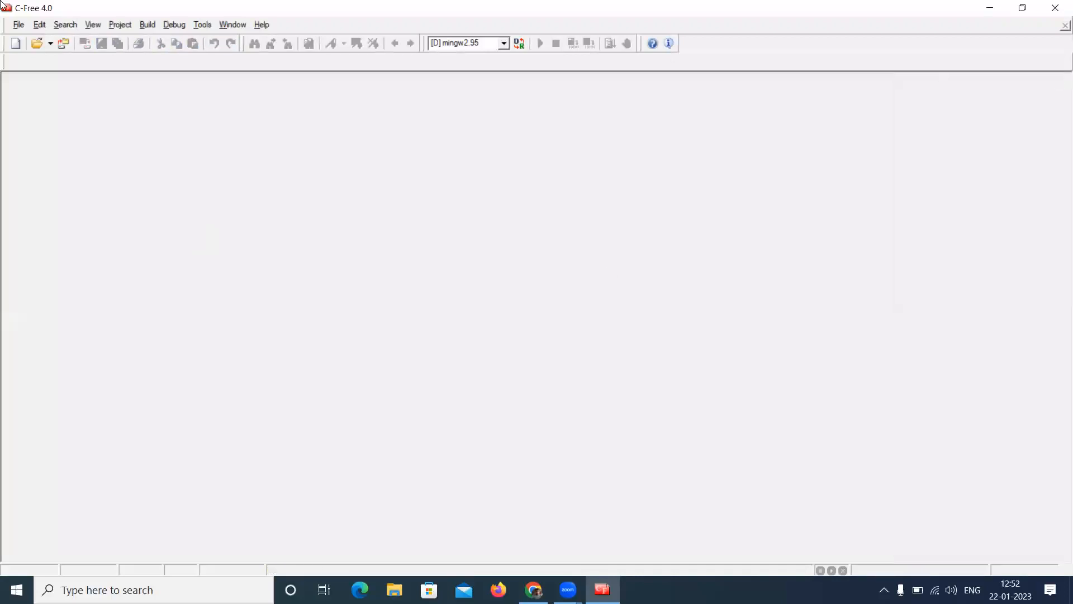
pyautogui.click(16, 45)
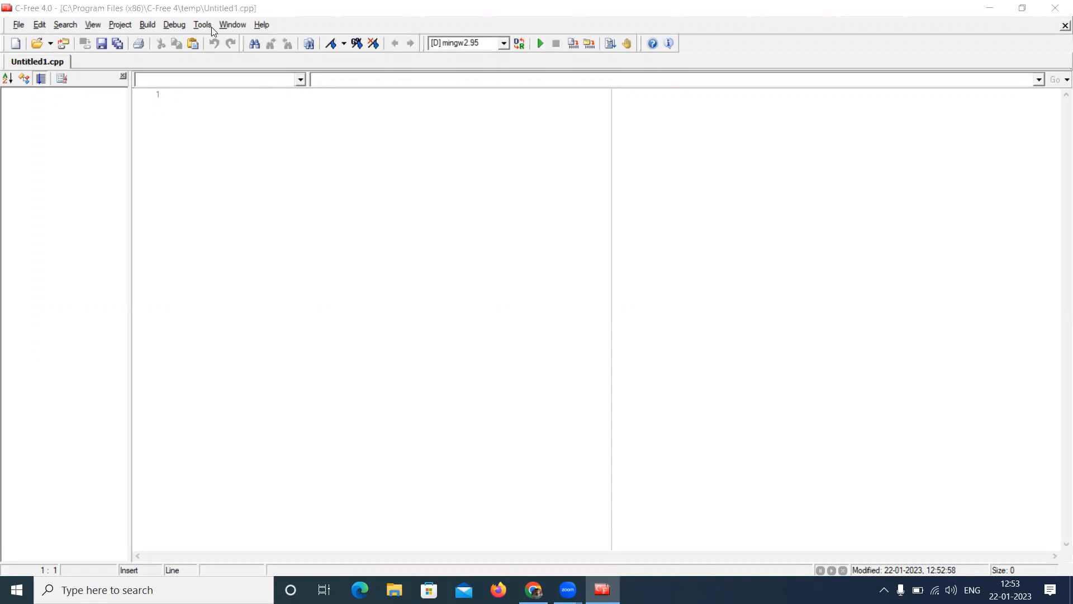
pyautogui.click(226, 26)
pyautogui.click(159, 123)
pyautogui.write('dsfsdfdsfsd')
pyautogui.hotkey('shift', 'Home')
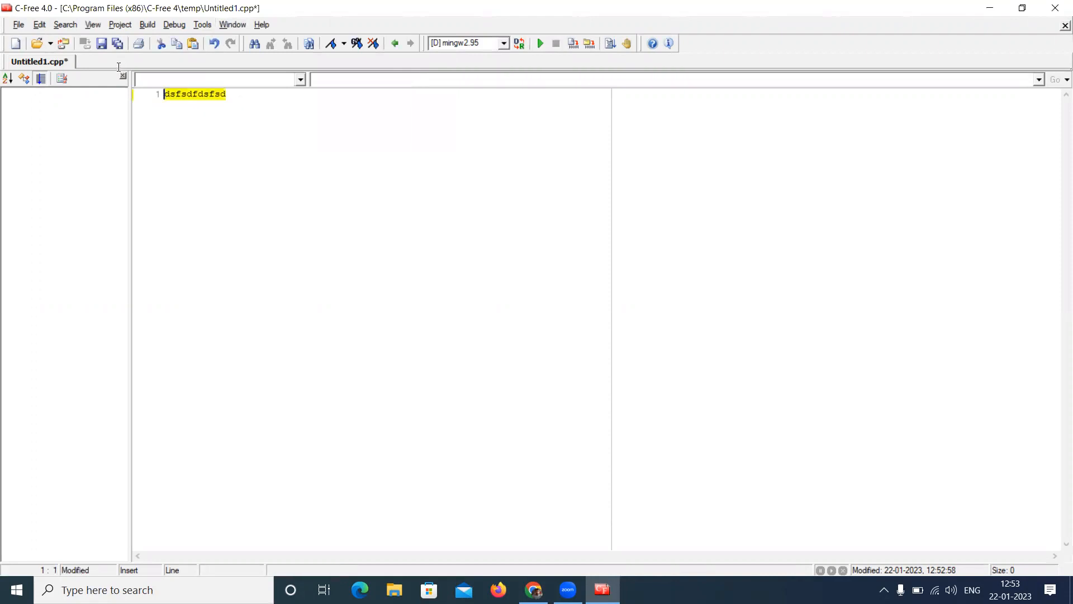
pyautogui.press('Delete')
# Step: Set the code area font size to 25 in the Editor Properties
pyautogui.click(228, 25)
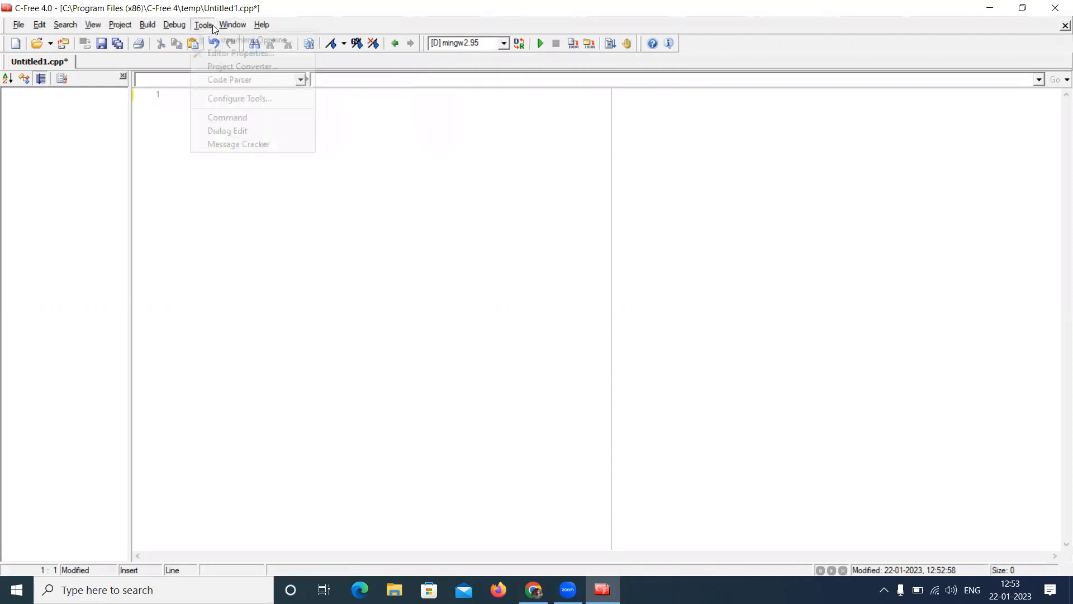
pyautogui.moveTo(203, 25)
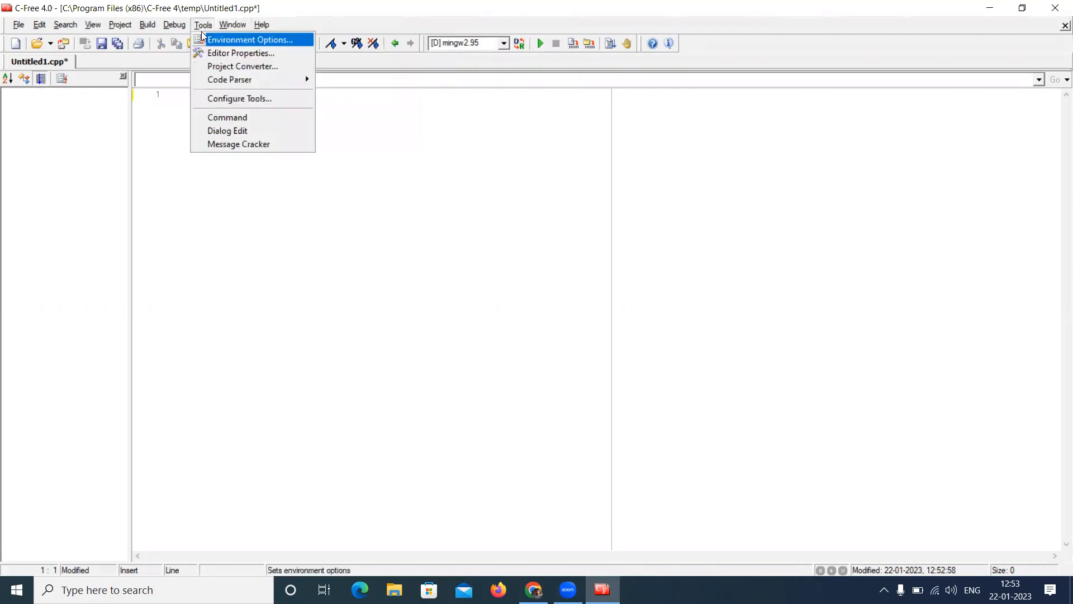
pyautogui.click(221, 52)
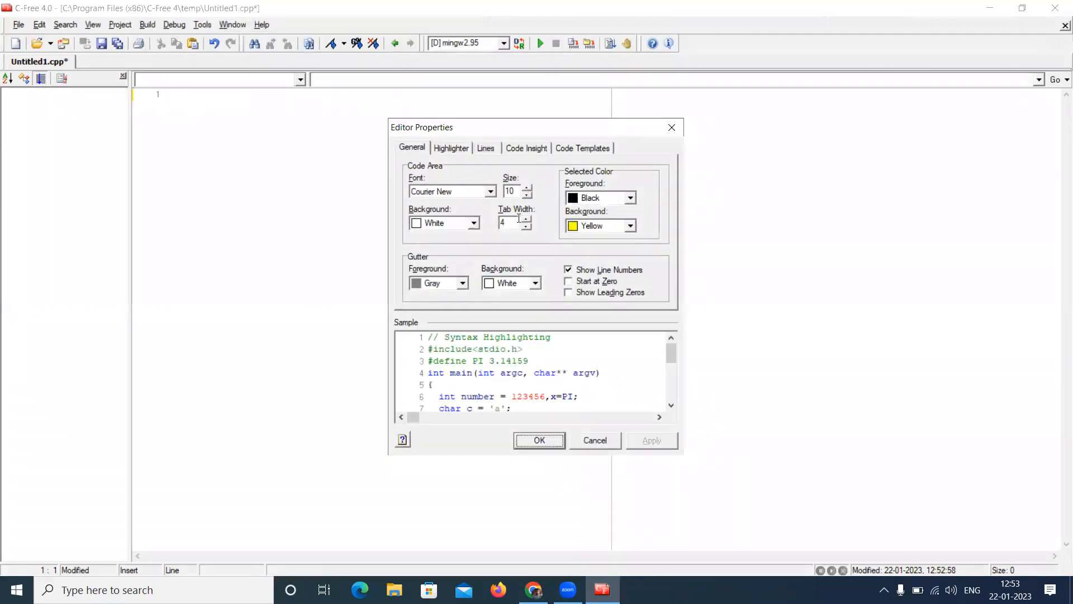
pyautogui.click(517, 191)
pyautogui.press('BackSpace')
pyautogui.press('BackSpace')
pyautogui.write('25')
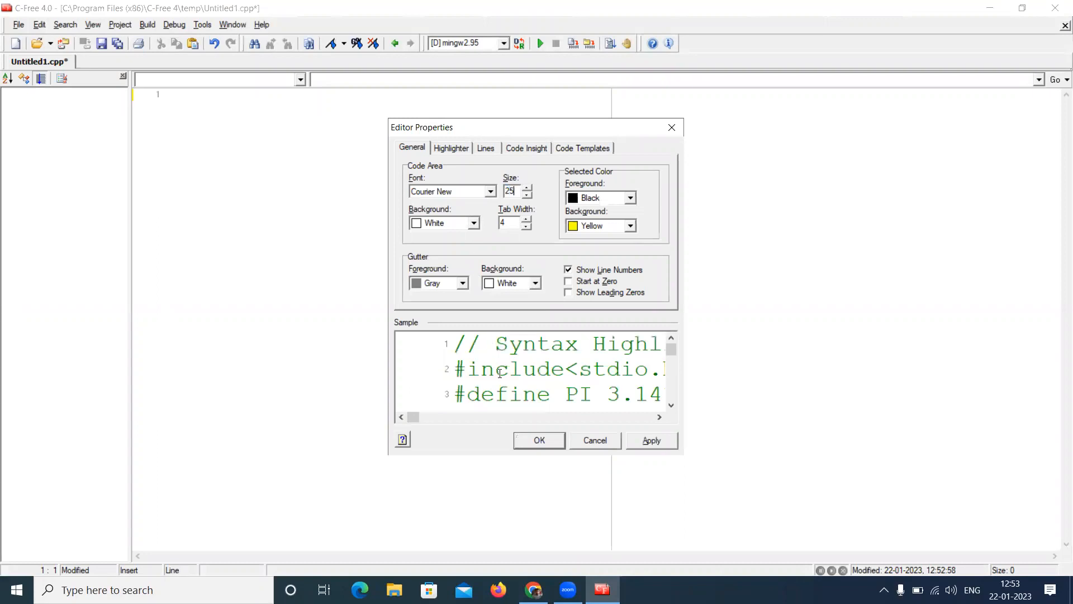
pyautogui.click(536, 442)
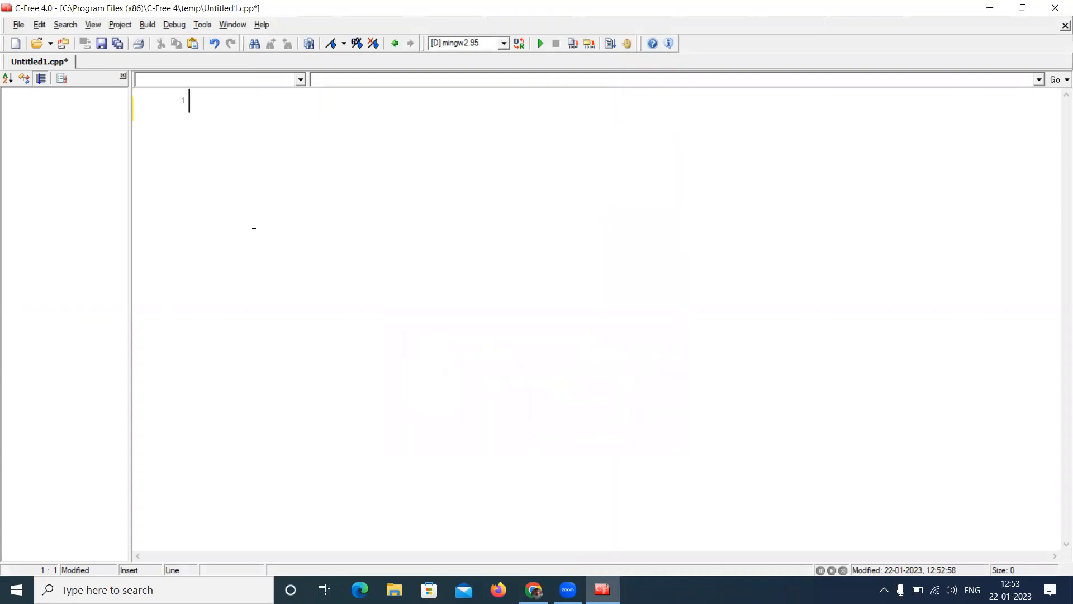
# Step: Write the program skeleton with #include<stdio.h> and an int main() function with empty braces
pyautogui.write('#include<stdio.h>')
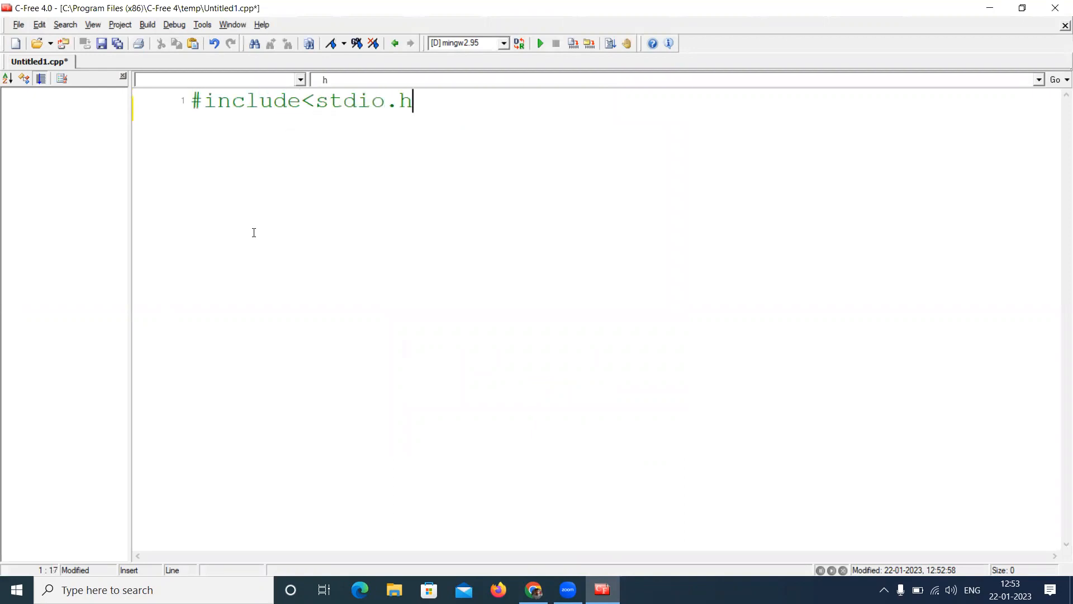
pyautogui.press('Return')
pyautogui.write('int main()')
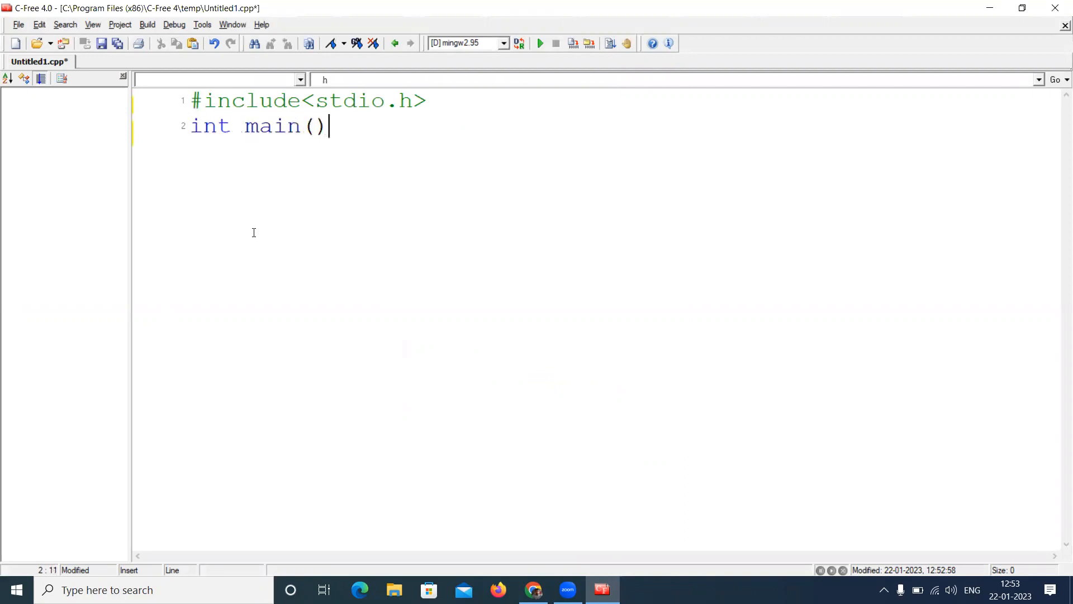
pyautogui.press('Return')
pyautogui.write('{')
pyautogui.press('Return')
pyautogui.write('}')
# Step: Add the statements printf("Hello World"); and return 0; inside the braces of main
pyautogui.press('Up')
pyautogui.press('Return')
pyautogui.write('printf("Hellow')
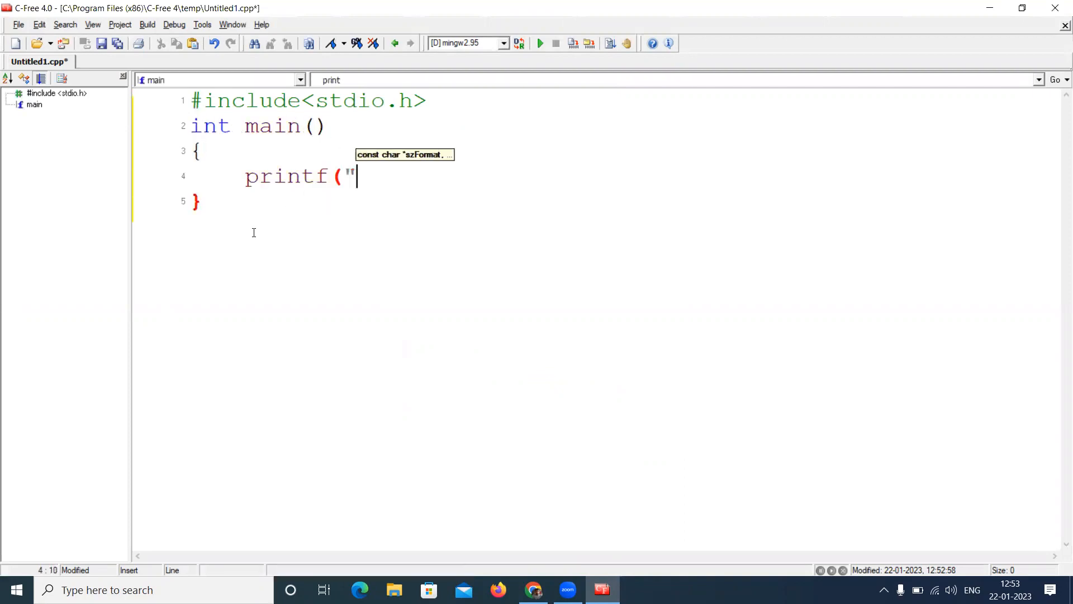
pyautogui.press('BackSpace')
pyautogui.press('BackSpace')
pyautogui.write('World")')
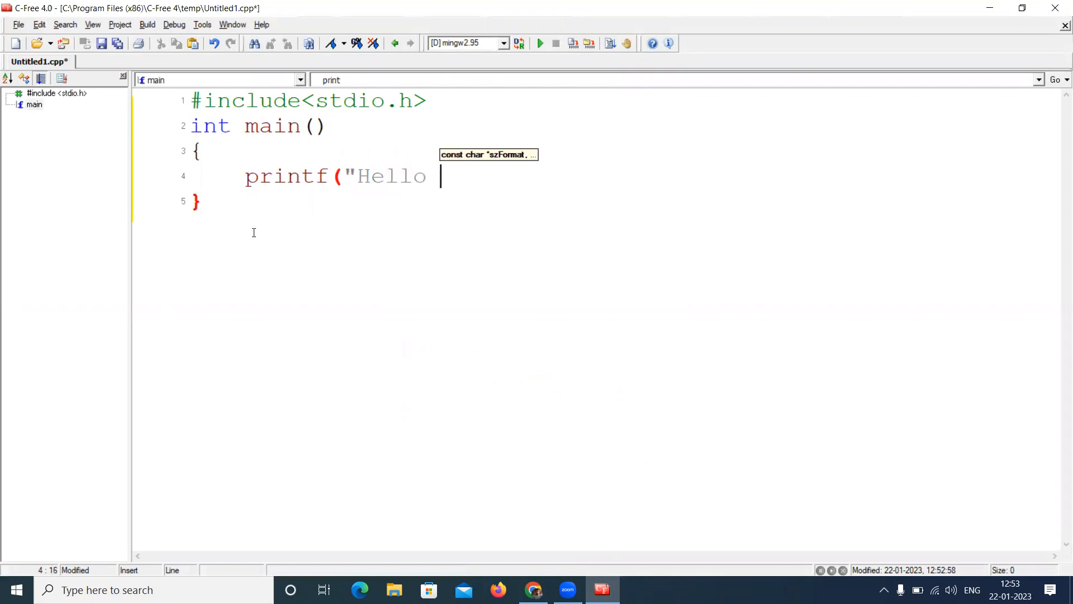
pyautogui.write(';')
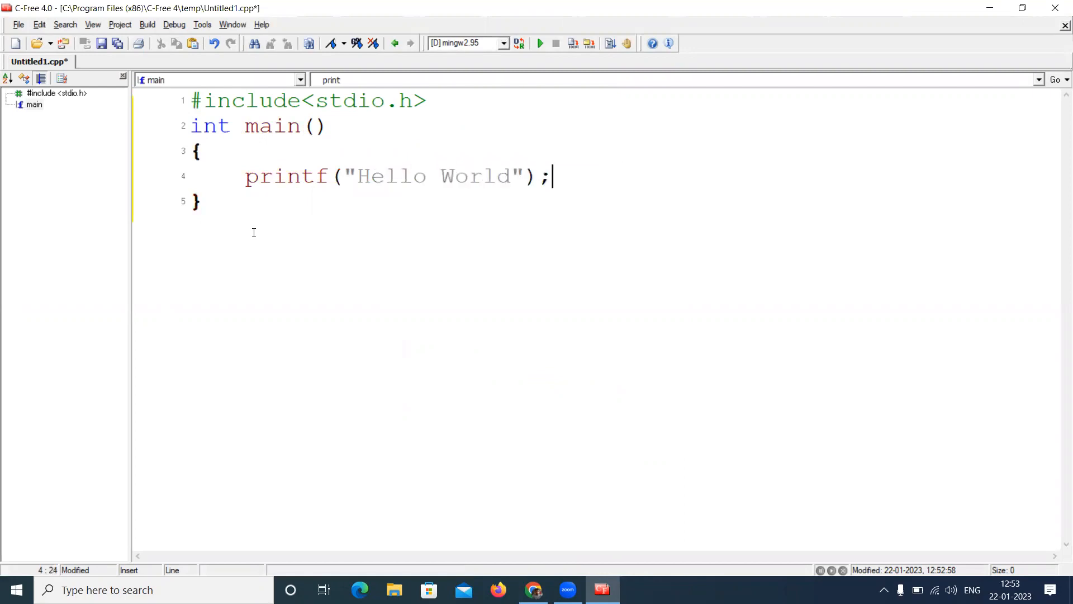
pyautogui.press('Return')
pyautogui.write('return 0;')
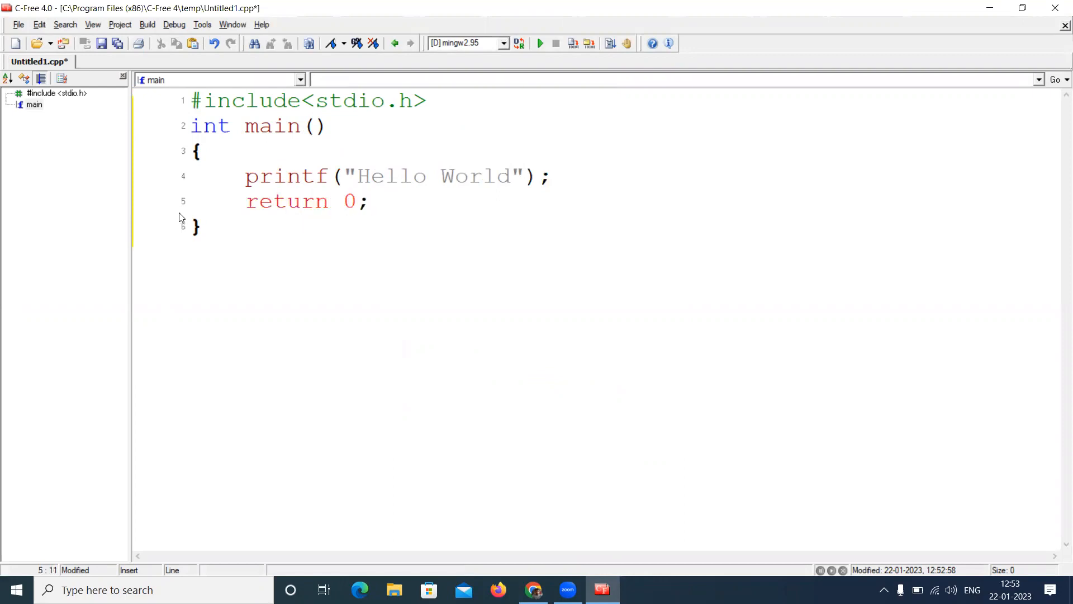
# Step: Save the source file to the Desktop as Test.c
pyautogui.click(19, 25)
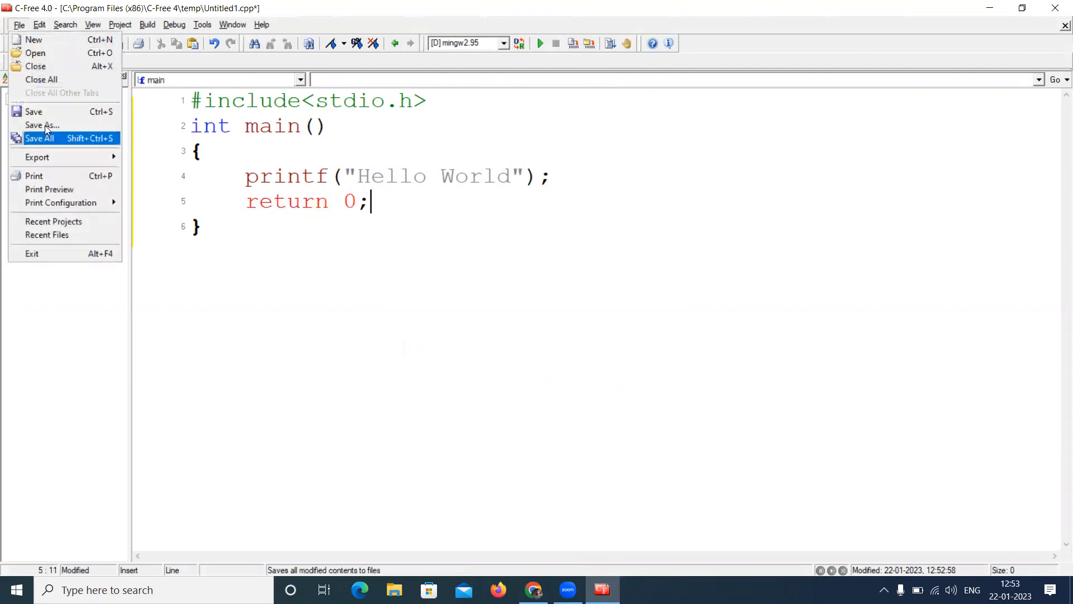
pyautogui.click(47, 111)
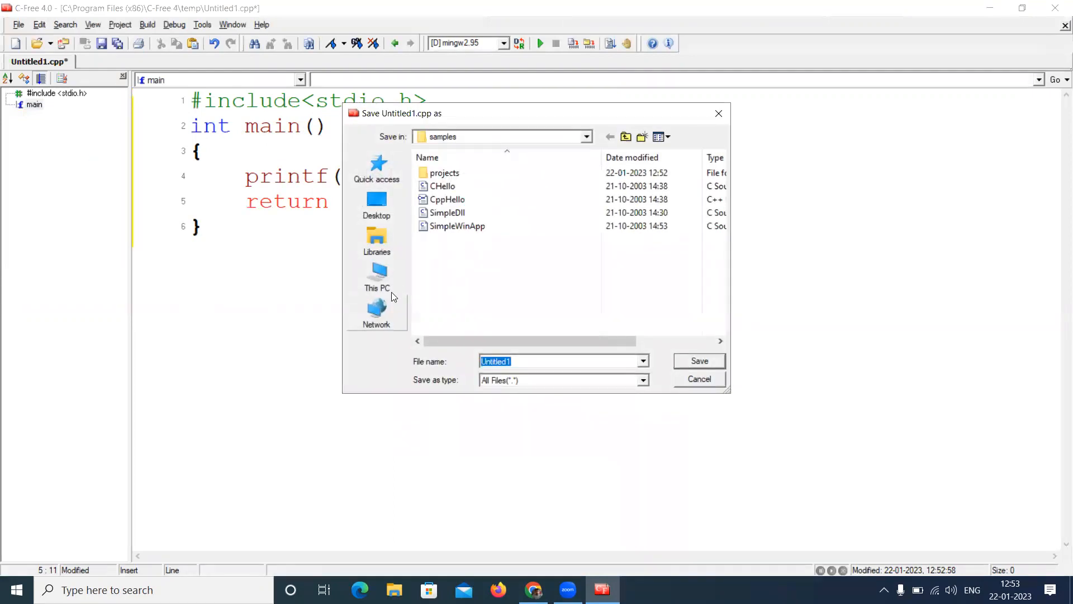
pyautogui.click(387, 208)
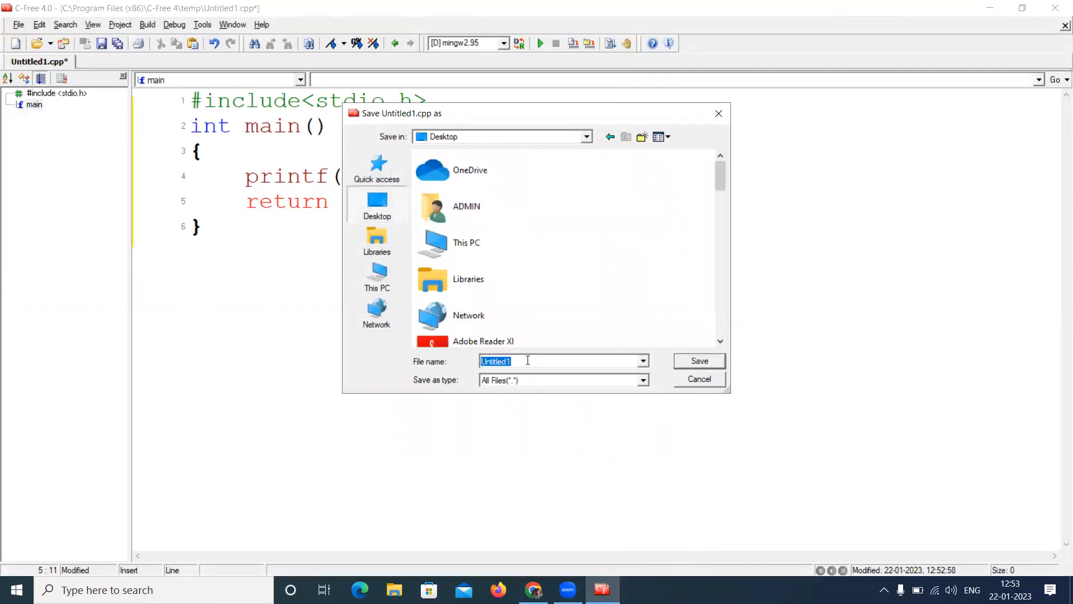
pyautogui.write('Test.c')
pyautogui.press('Return')
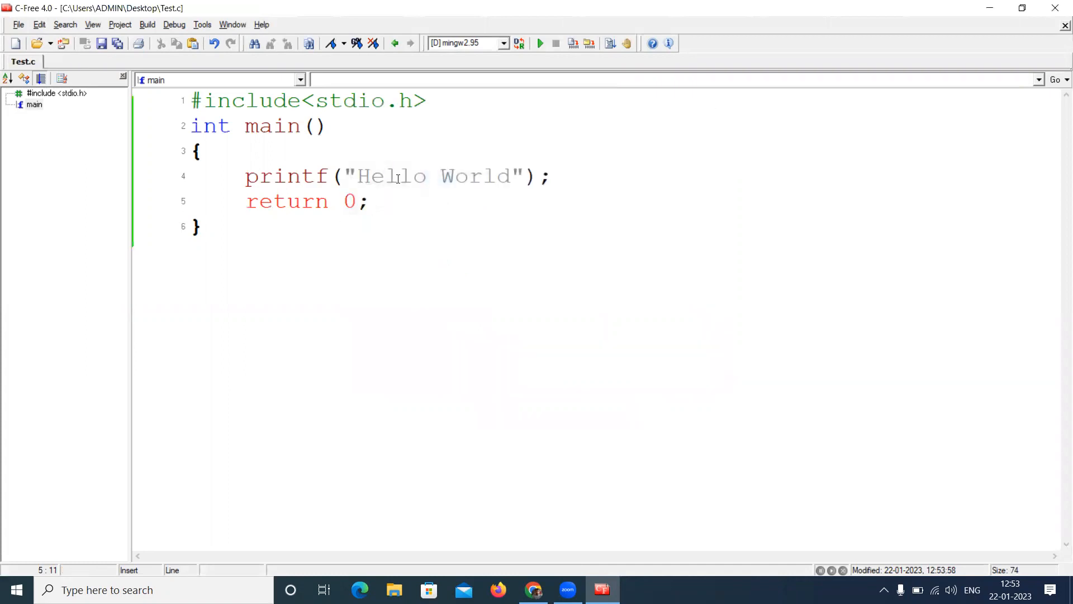
# Step: Run the program and set its console window's font size to 36
pyautogui.click(540, 43)
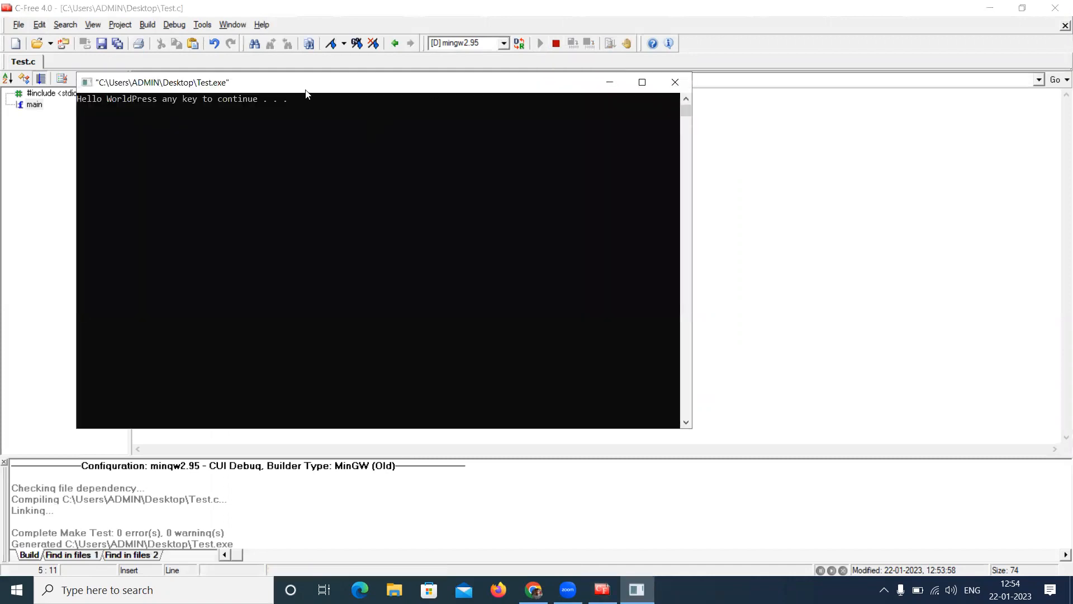
pyautogui.moveTo(148, 85); pyautogui.dragTo(259, 131)
pyautogui.click(200, 129)
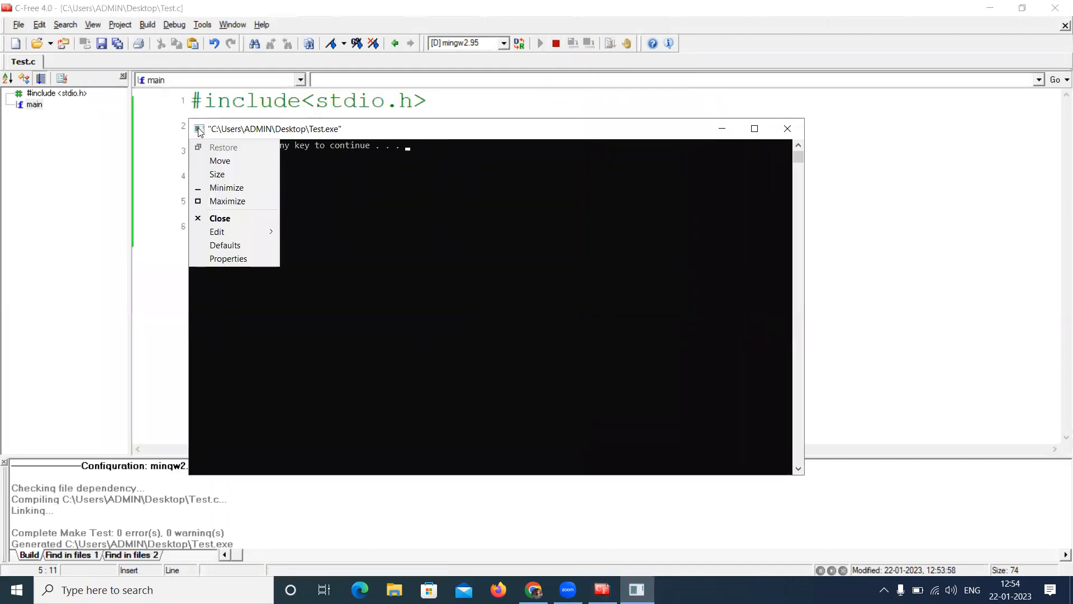
pyautogui.click(221, 258)
pyautogui.click(255, 163)
pyautogui.click(226, 252)
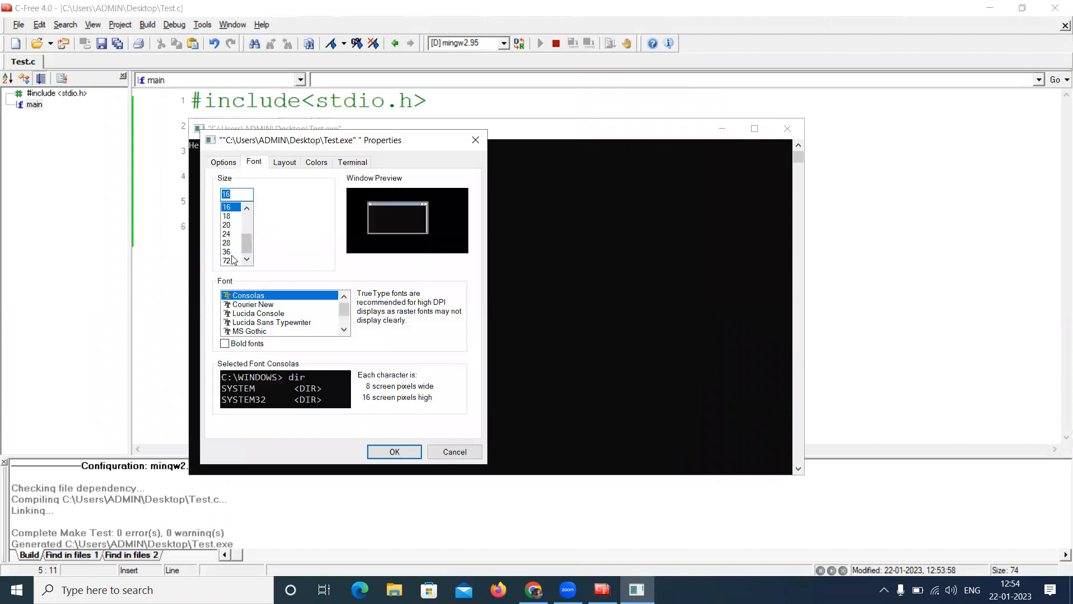
pyautogui.click(396, 451)
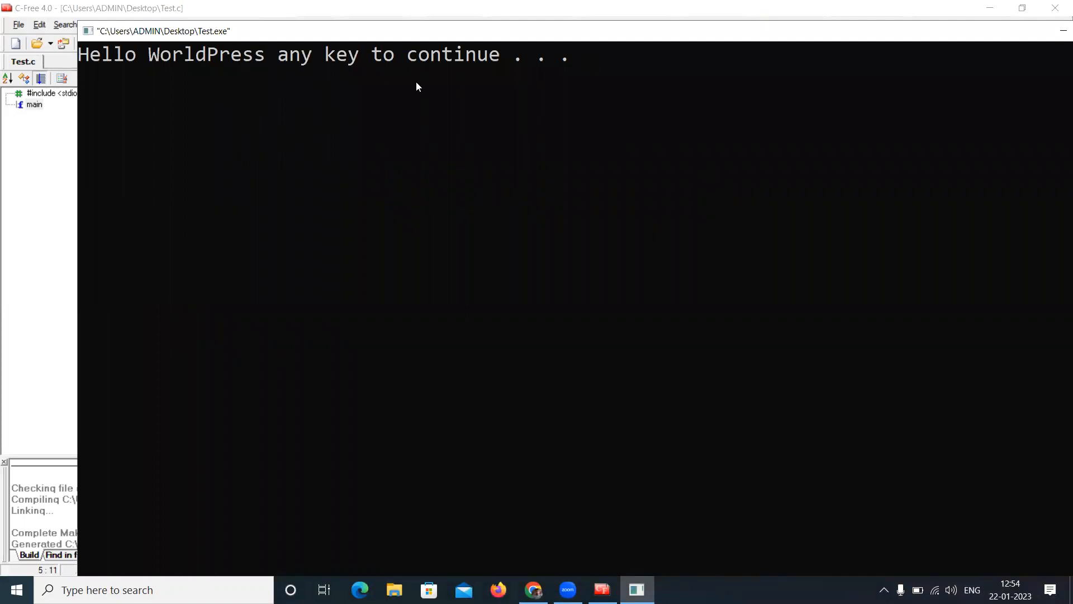
# Step: Dismiss the finished program's console window and run Test.c again
pyautogui.press('Return')
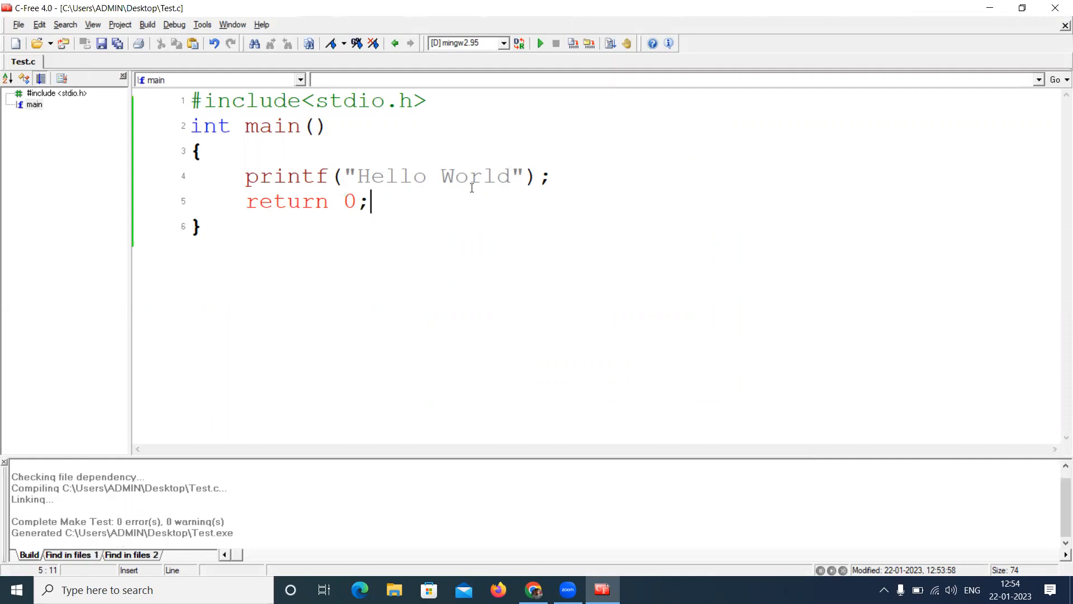
pyautogui.press('F5')
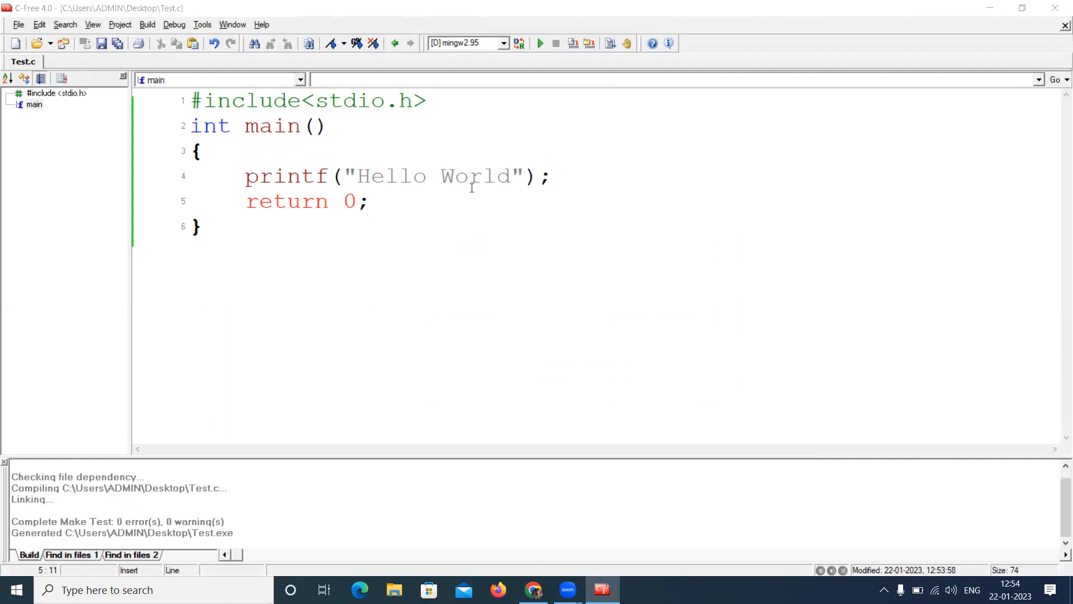